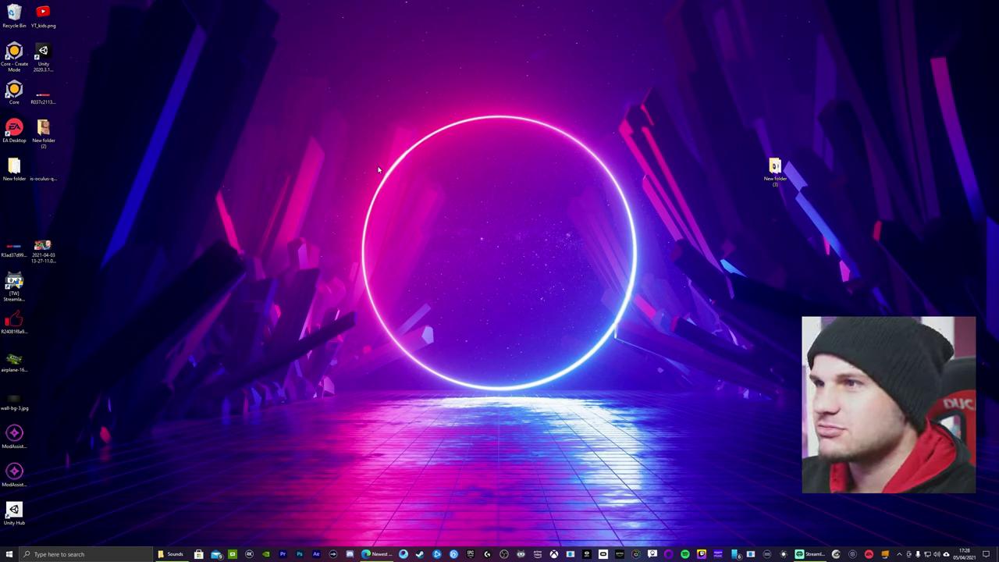
drag(279, 73, 738, 418)
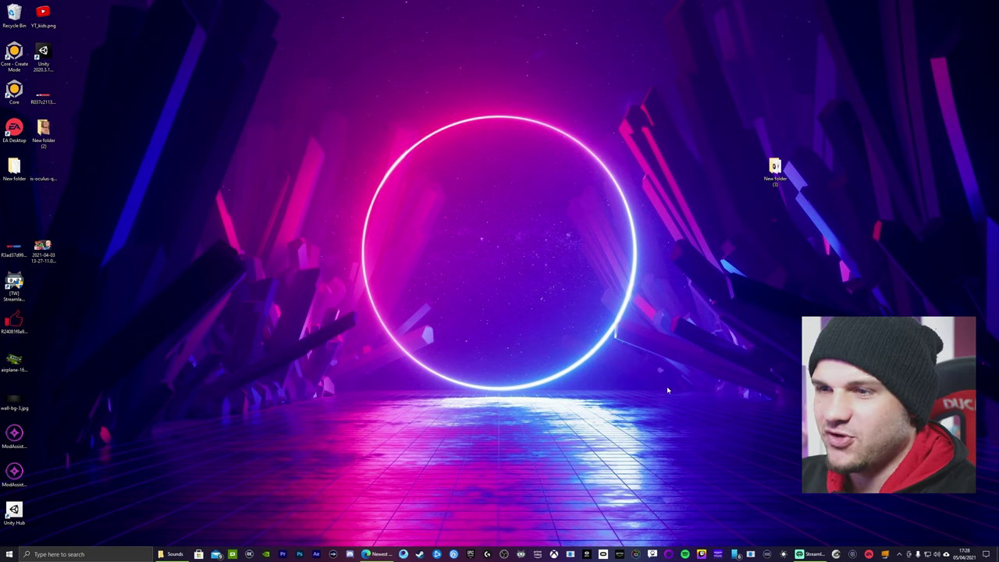
Step: Open a new File Explorer window and go to the hyperbolic-magnetism-beat-saber folder under D:\OculusGames\Software
right_click(175, 554)
click(150, 513)
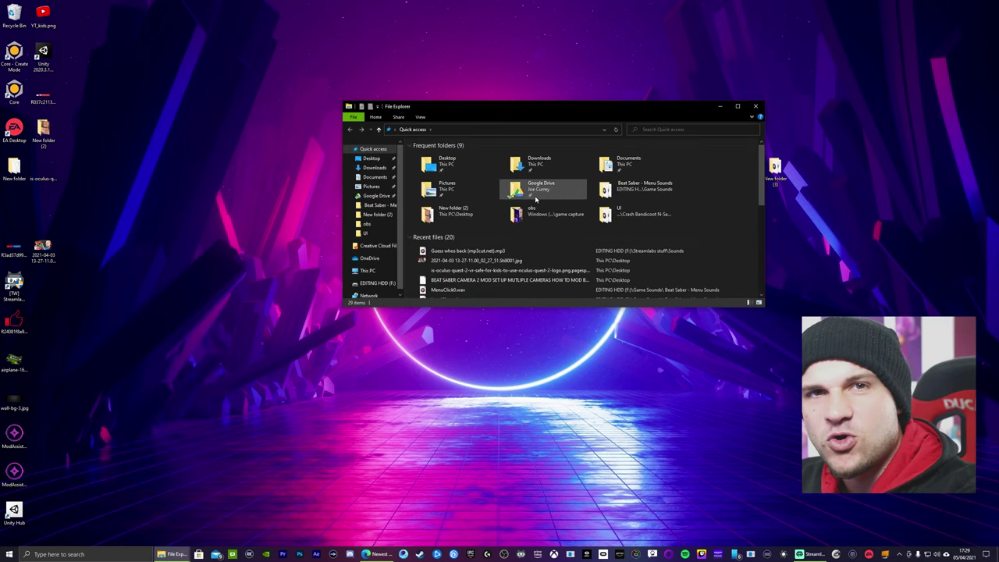
click(367, 270)
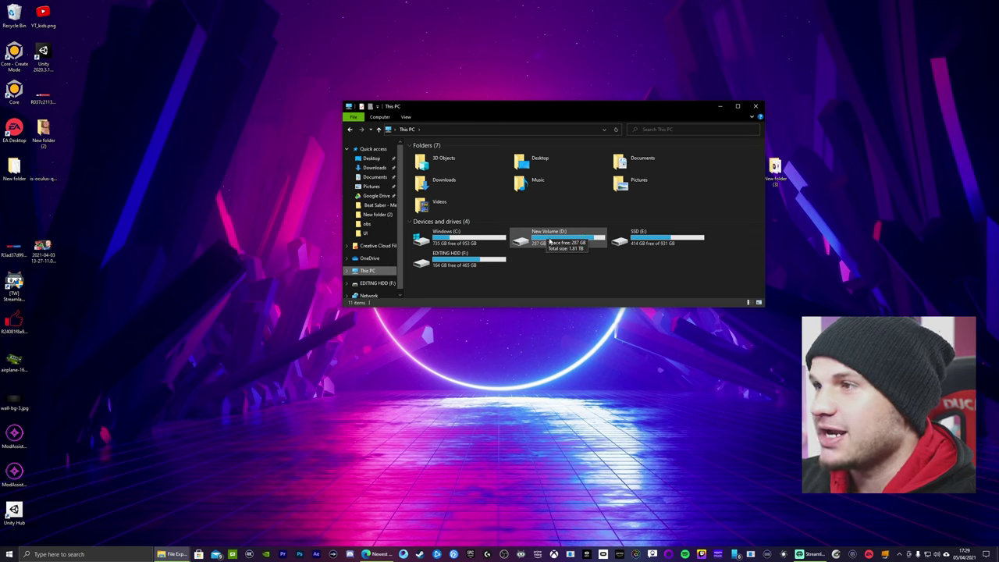
double_click(549, 244)
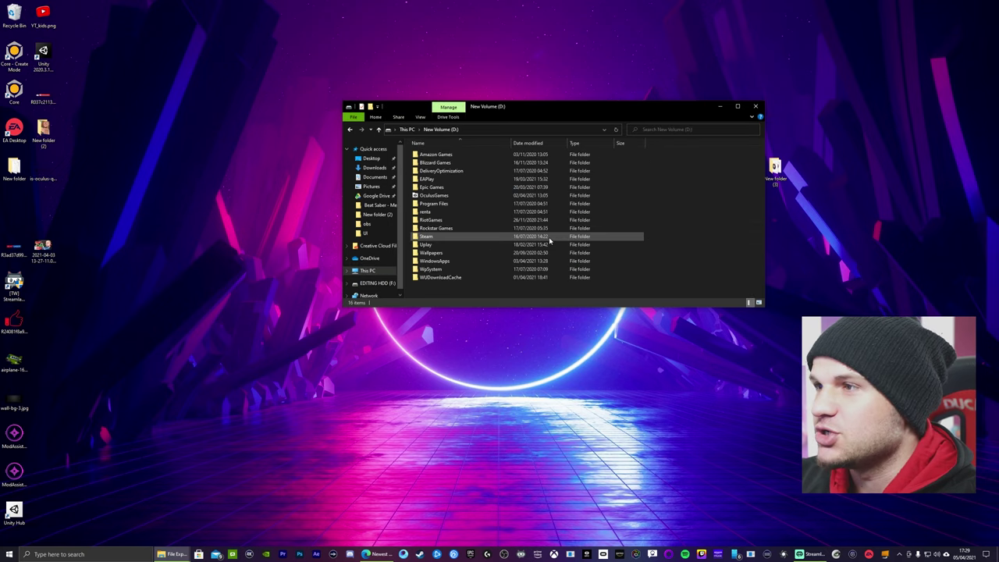
double_click(442, 197)
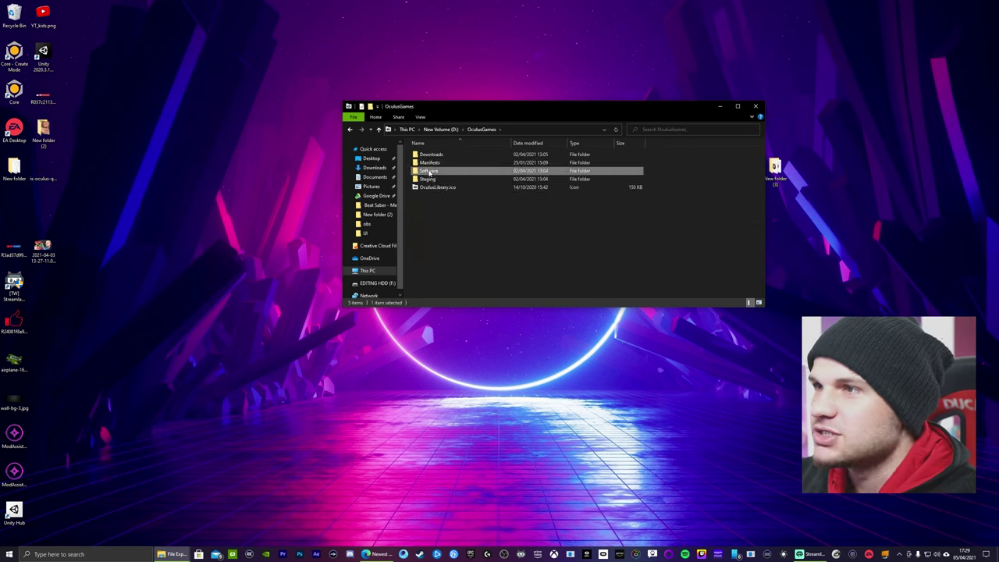
double_click(427, 171)
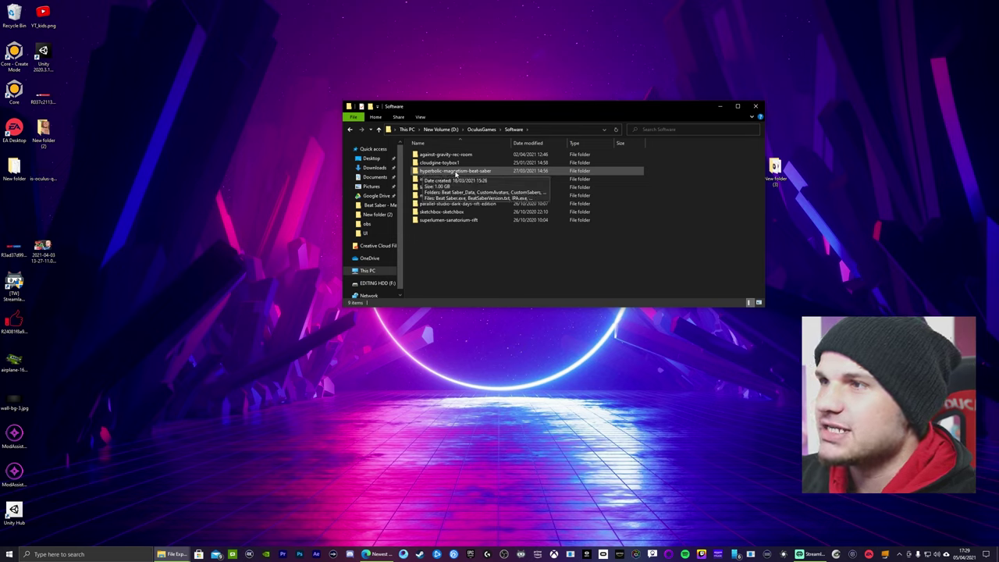
double_click(470, 171)
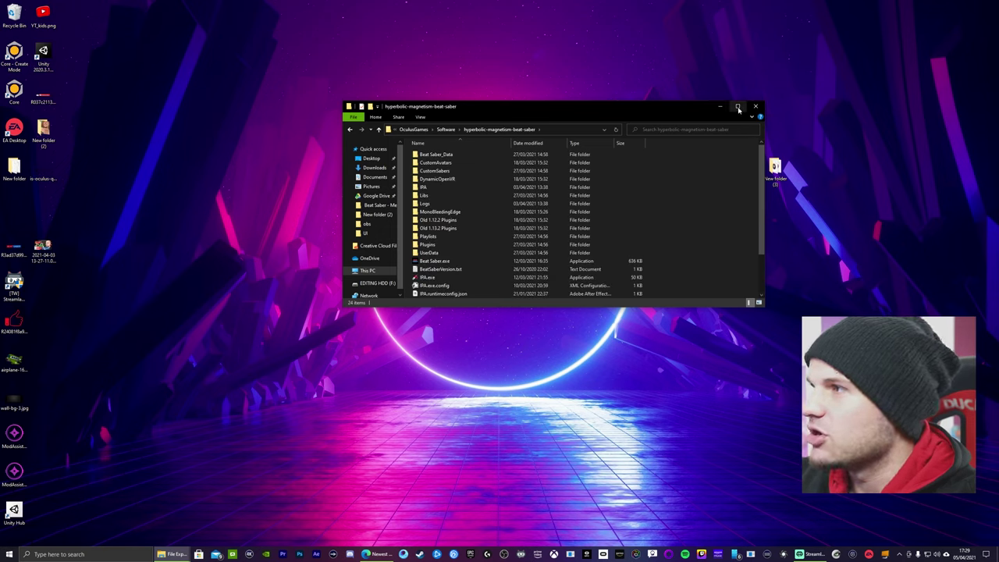
Step: Reposition the Beat Saber folder window on the desktop and enlarge it enough to list all its files
drag(655, 109, 595, 100)
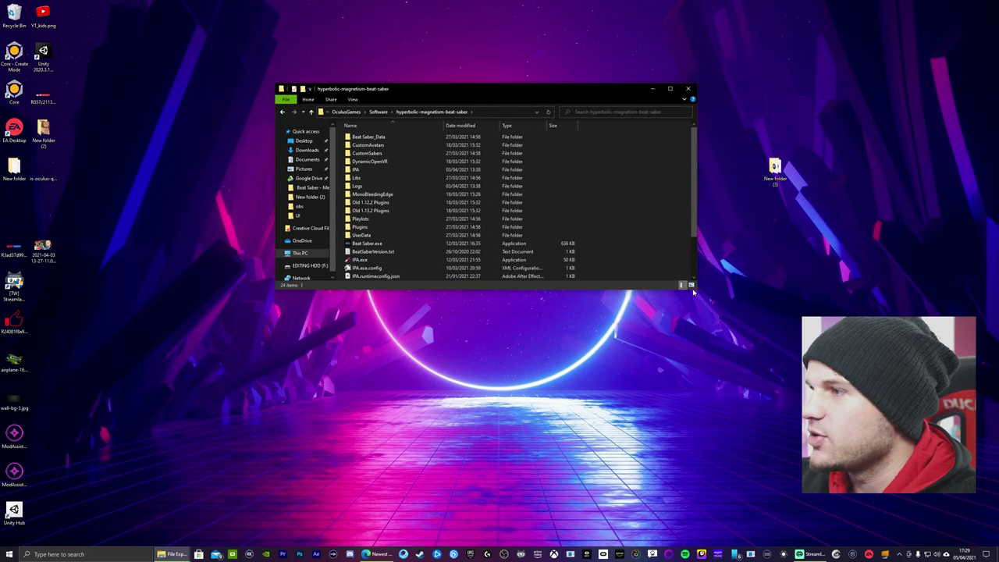
drag(694, 290, 873, 430)
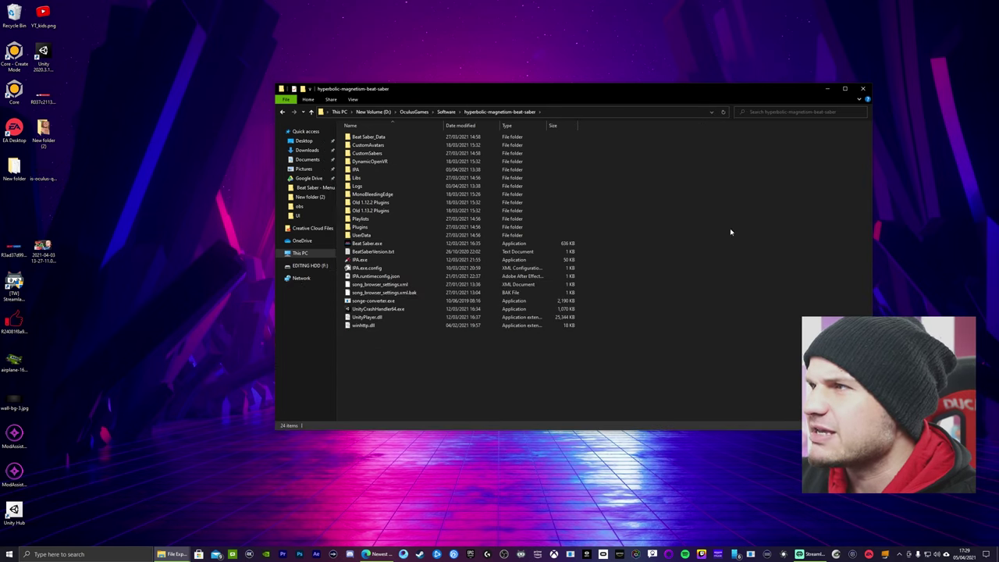
drag(660, 97, 648, 80)
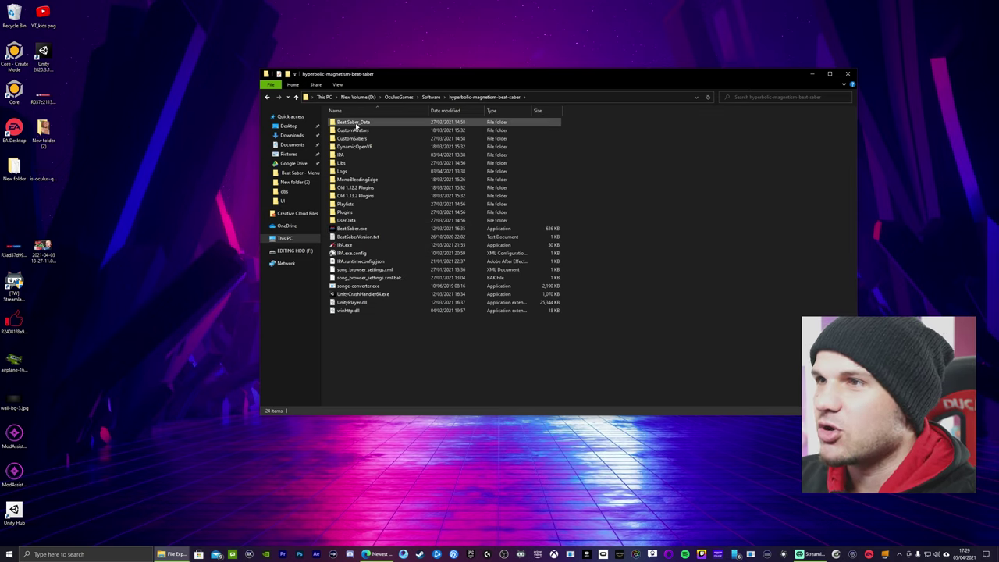
Step: Open the CustomLevels folder inside Beat Saber_Data and minimize its window
double_click(354, 123)
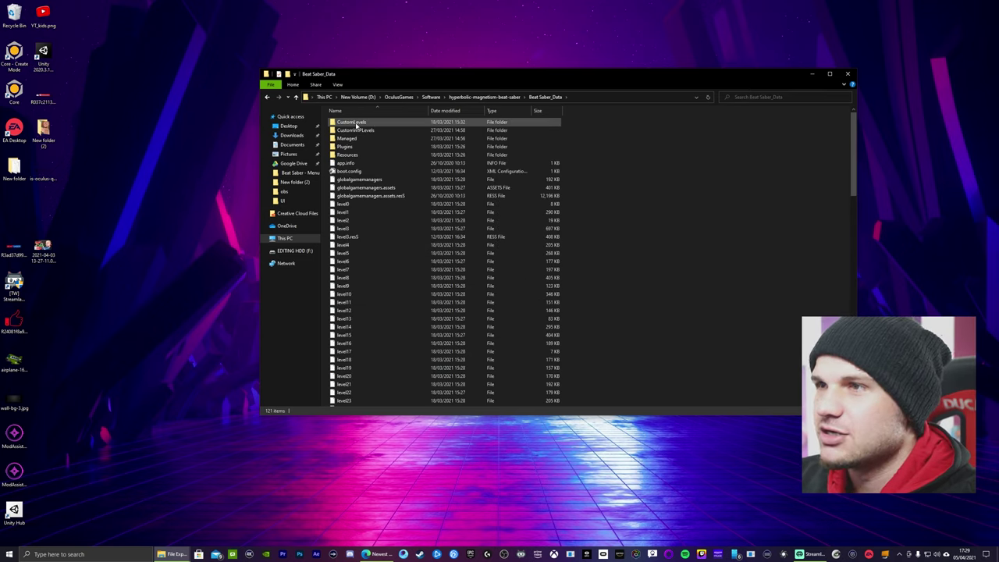
double_click(355, 123)
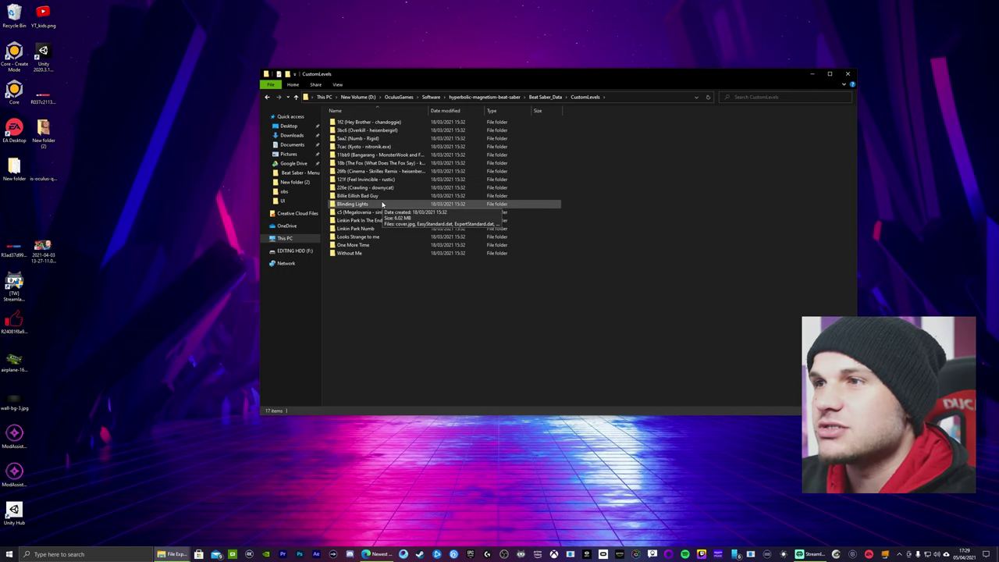
mouse_move(404, 75)
mouse_down()
mouse_move(402, 97)
mouse_move(405, 76)
mouse_up()
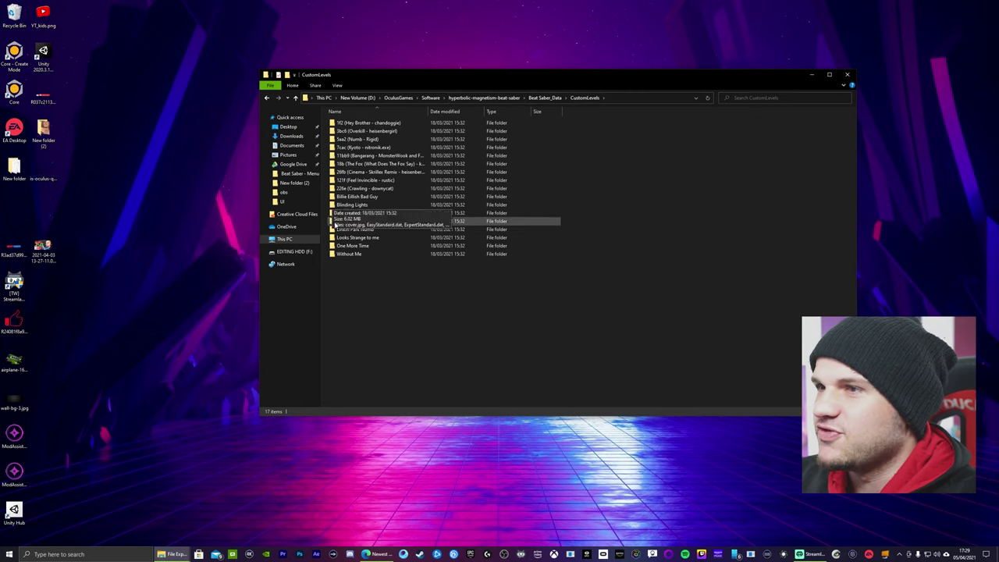
click(812, 75)
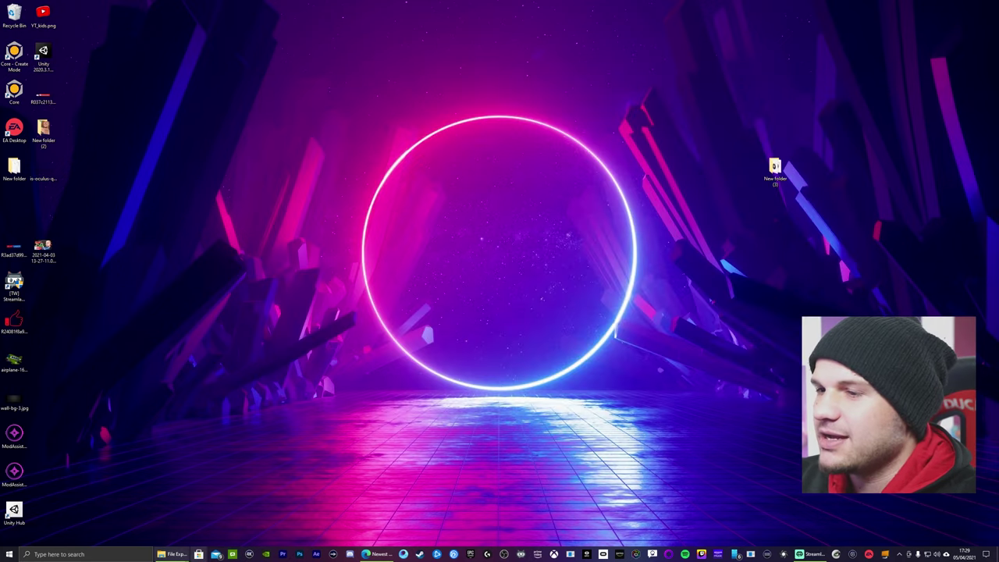
Step: Switch to Microsoft Edge, open the BeastSaber homepage and look through the Curator Recommended songs and their difficulties
click(377, 554)
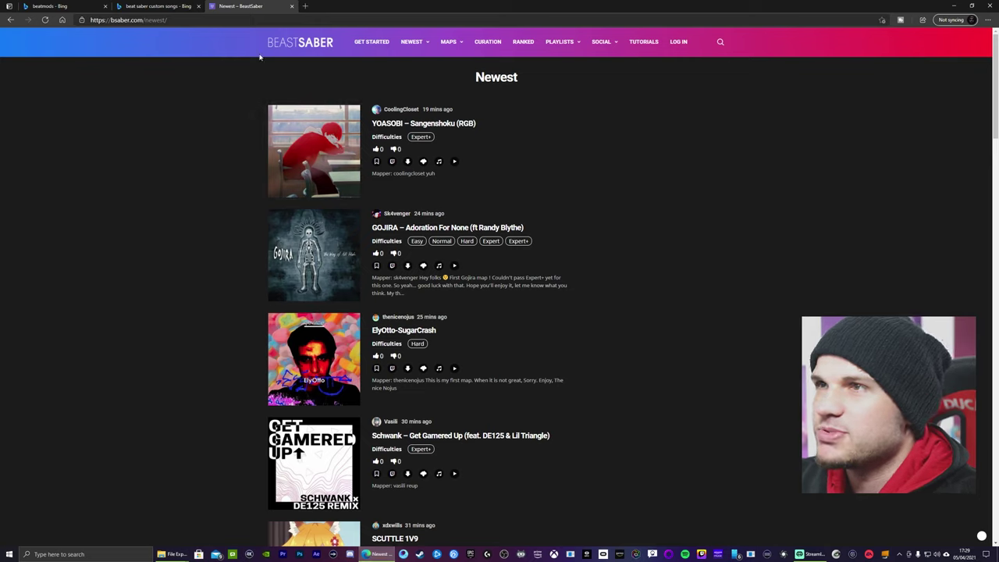
click(308, 45)
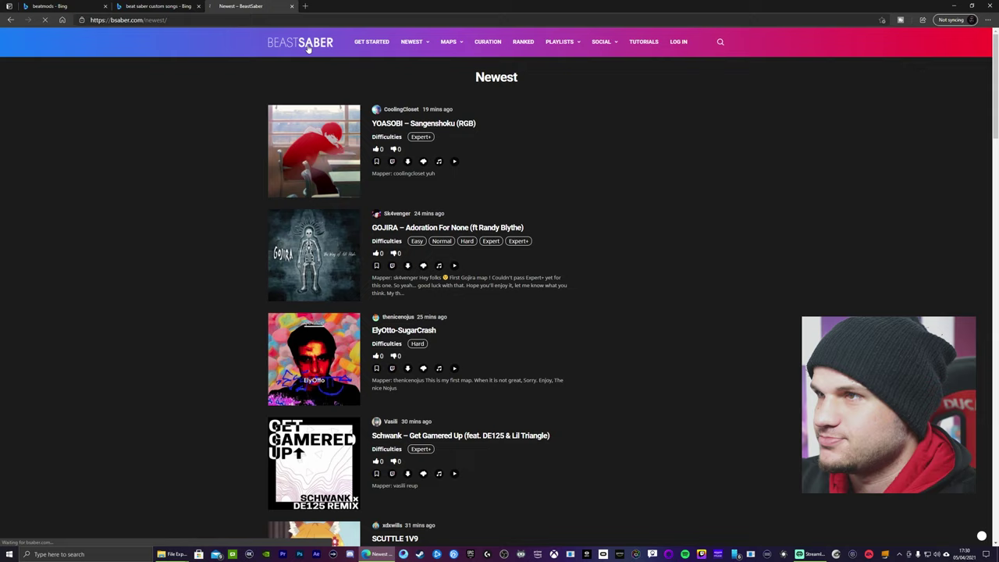
scroll(436, 265, down, 5)
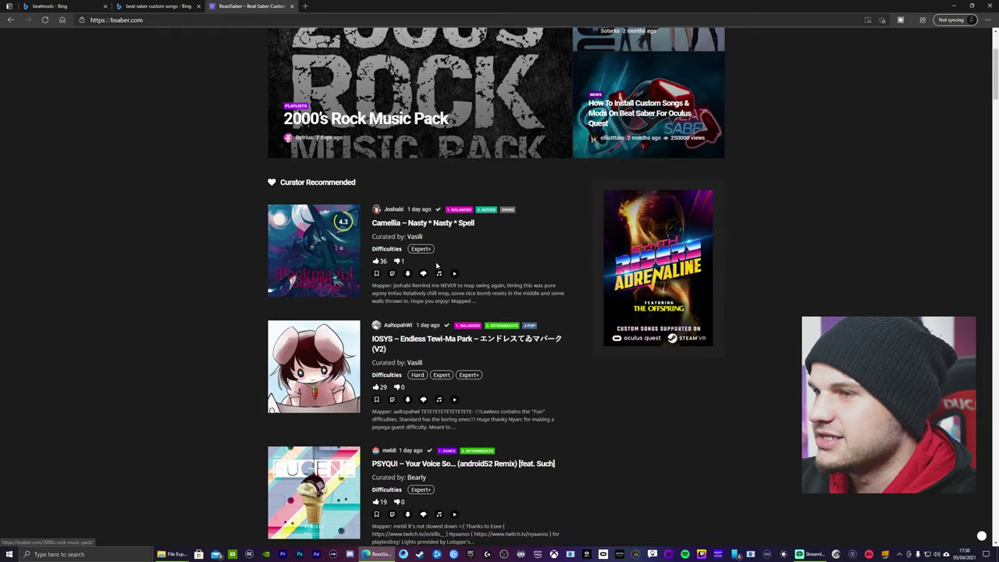
scroll(436, 265, down, 5)
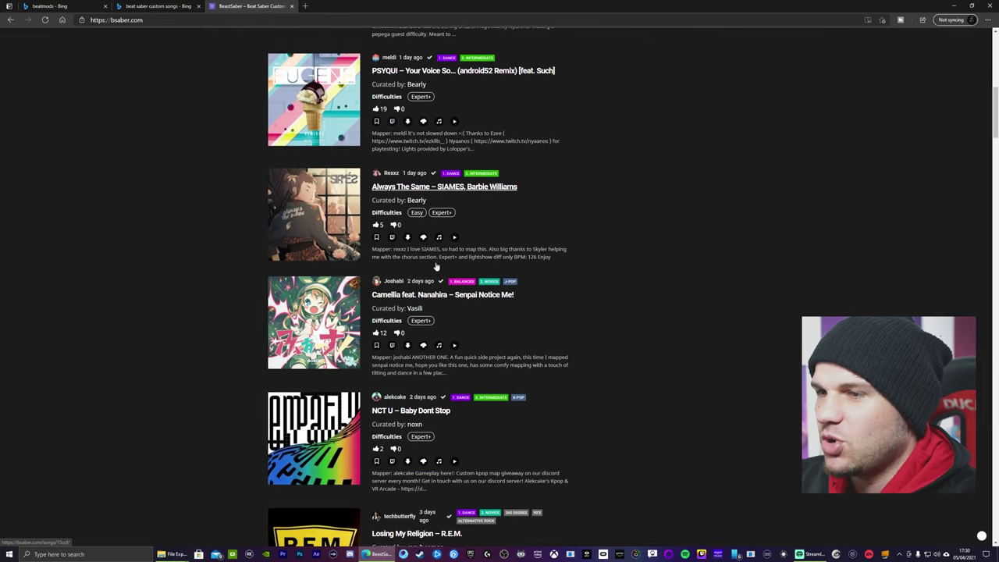
scroll(436, 265, down, 5)
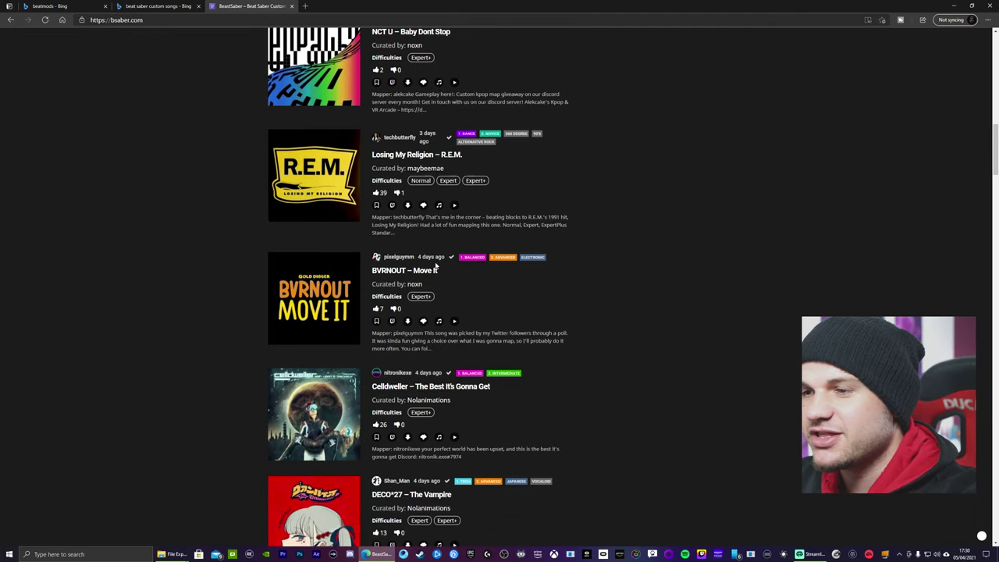
scroll(435, 265, up, 15)
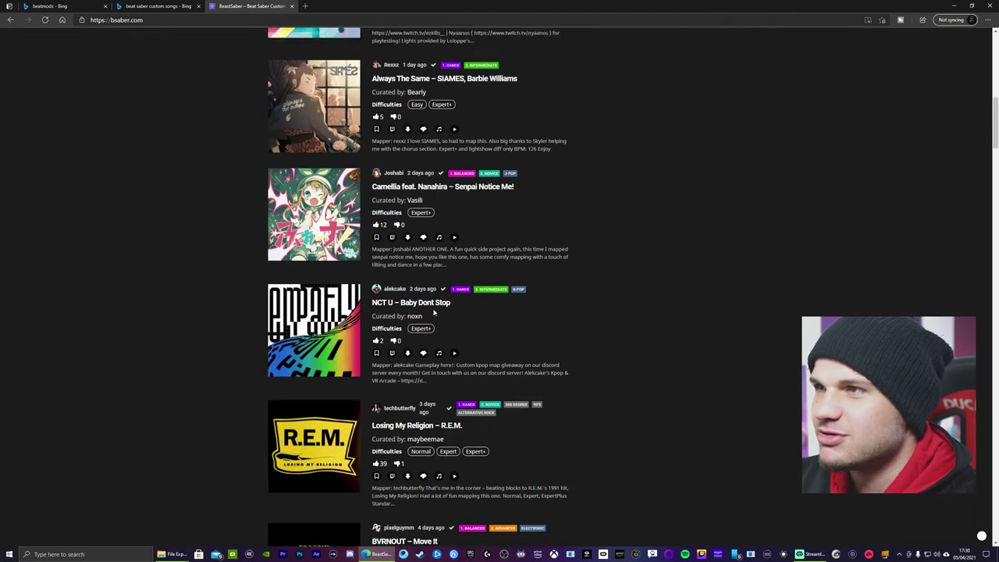
scroll(452, 258, down, 3)
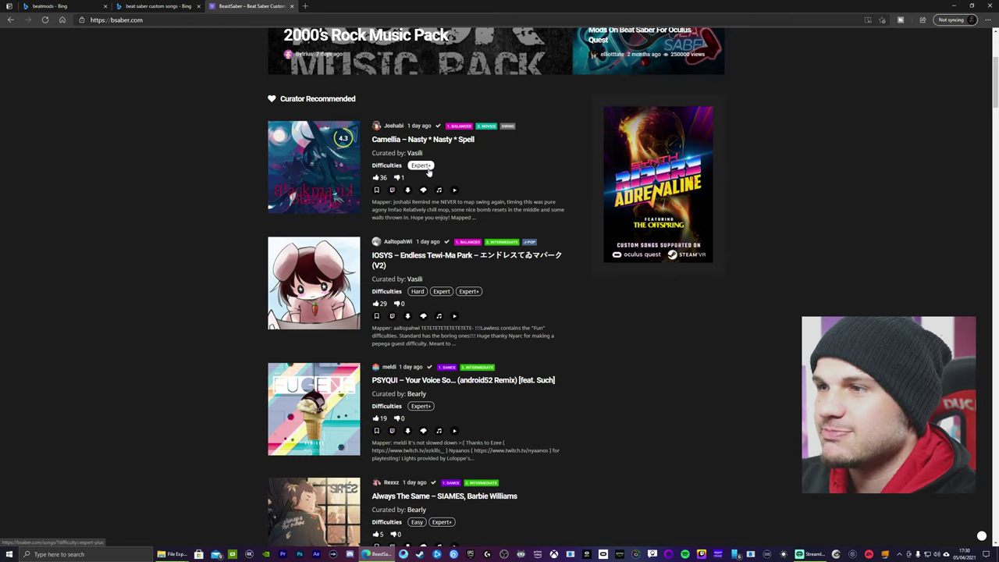
scroll(423, 170, down, 1)
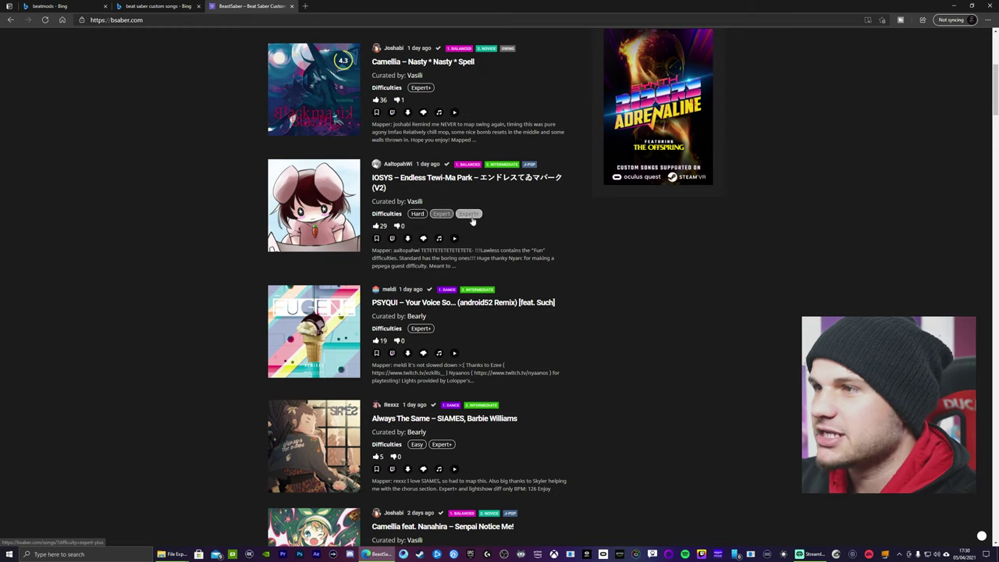
scroll(494, 272, down, 1)
scroll(494, 271, up, 1)
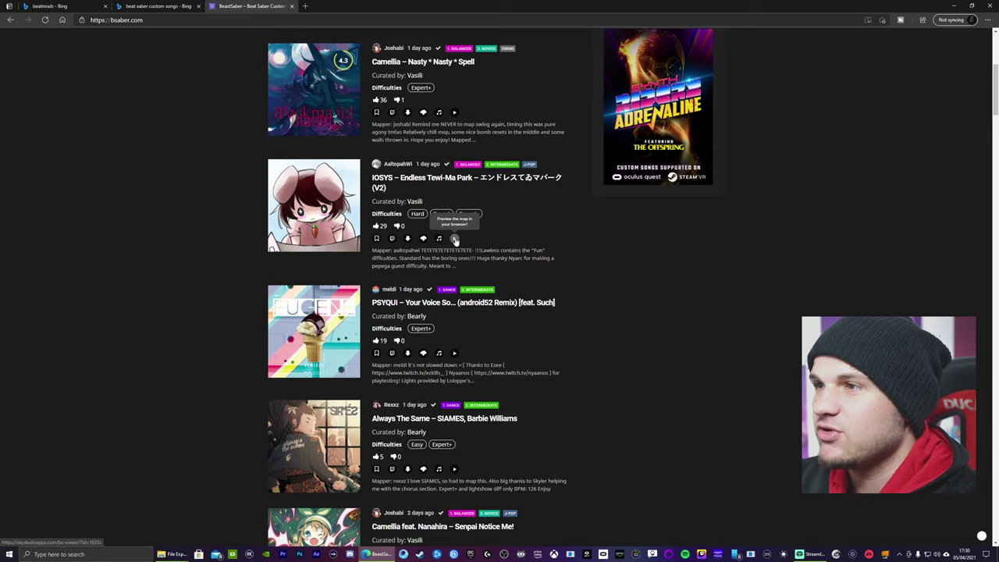
Step: Preview the IOSYS – Endless Tewi-Ma Park (V2) map at the T(Ex) difficulty and close the preview
click(456, 239)
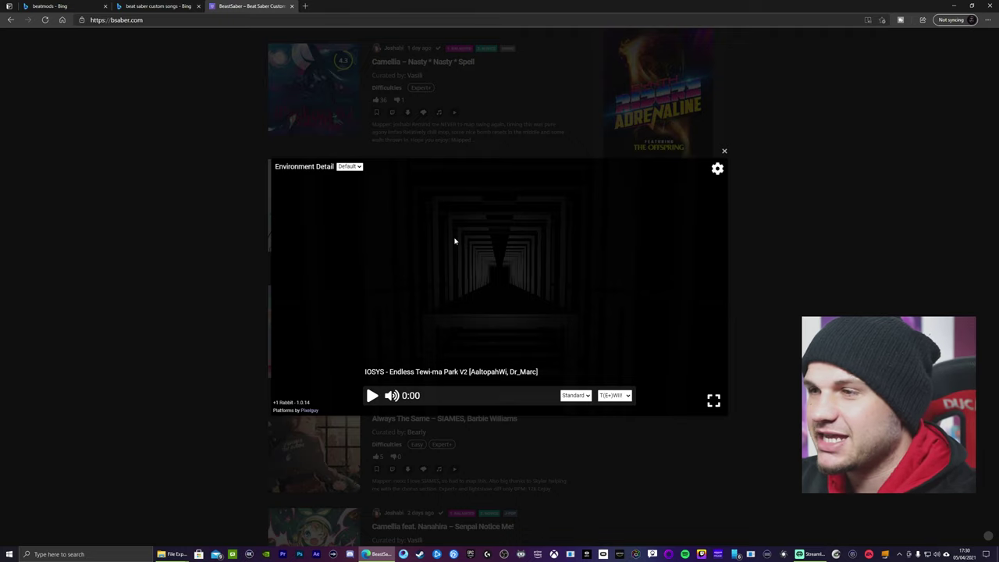
click(619, 395)
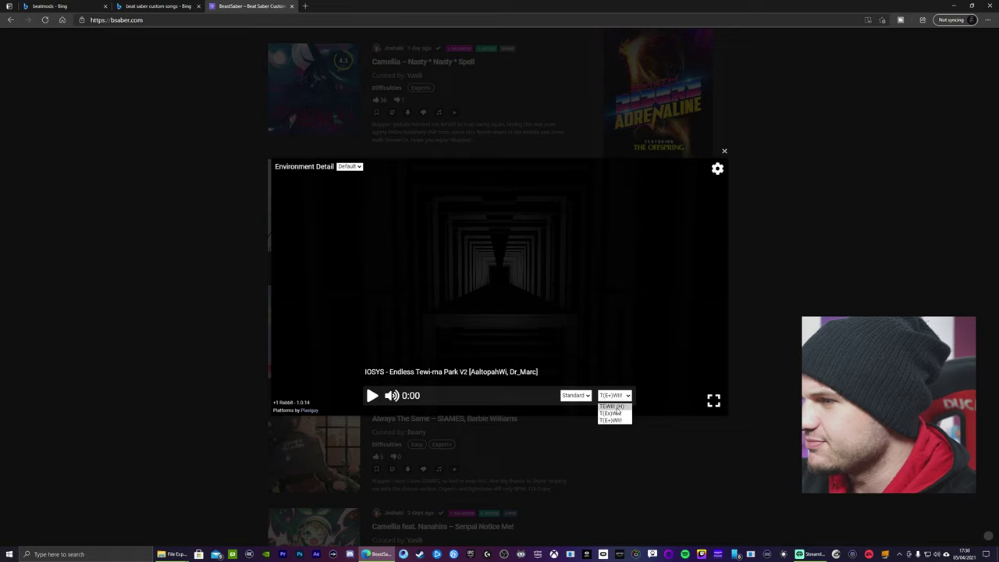
click(616, 420)
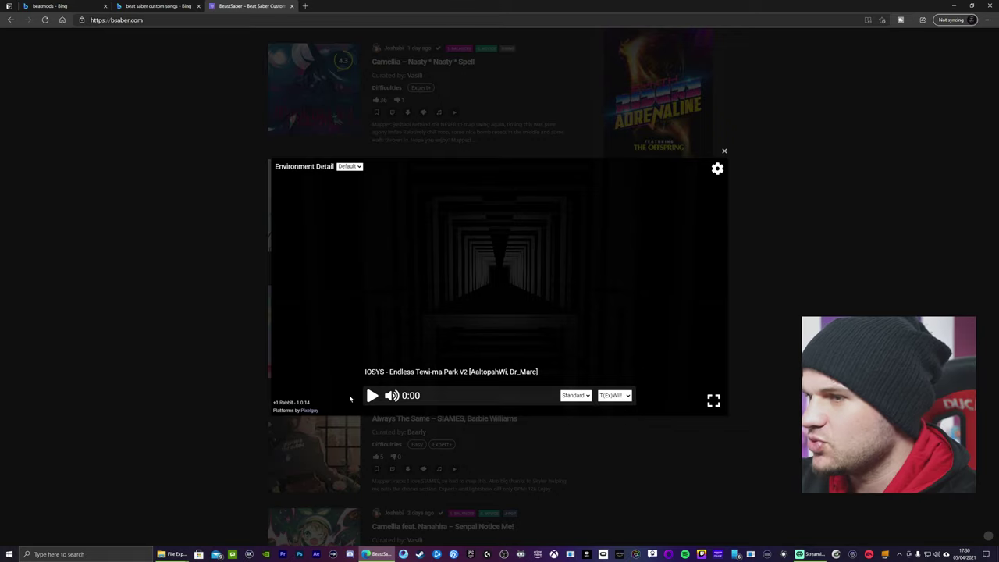
mouse_move(392, 396)
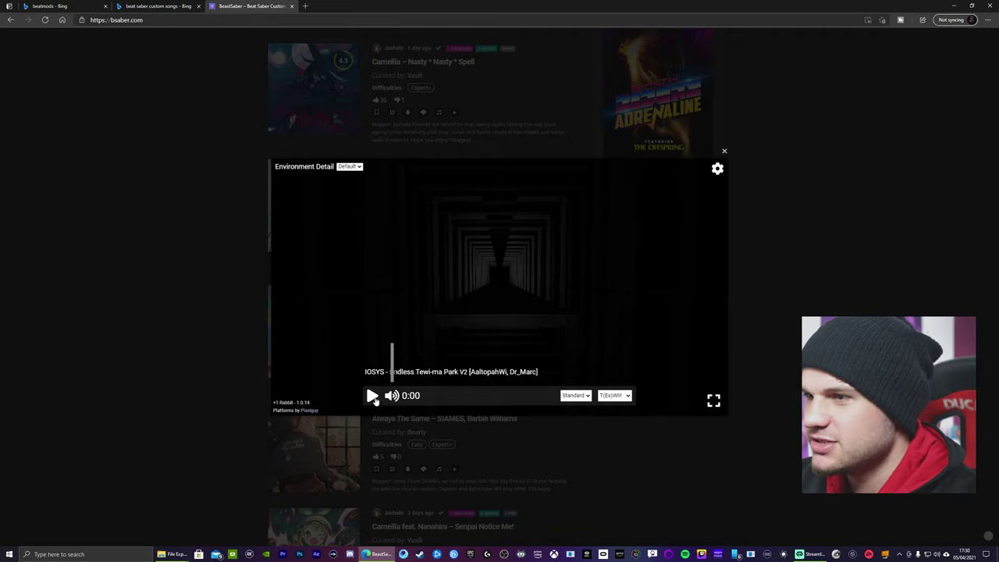
click(374, 397)
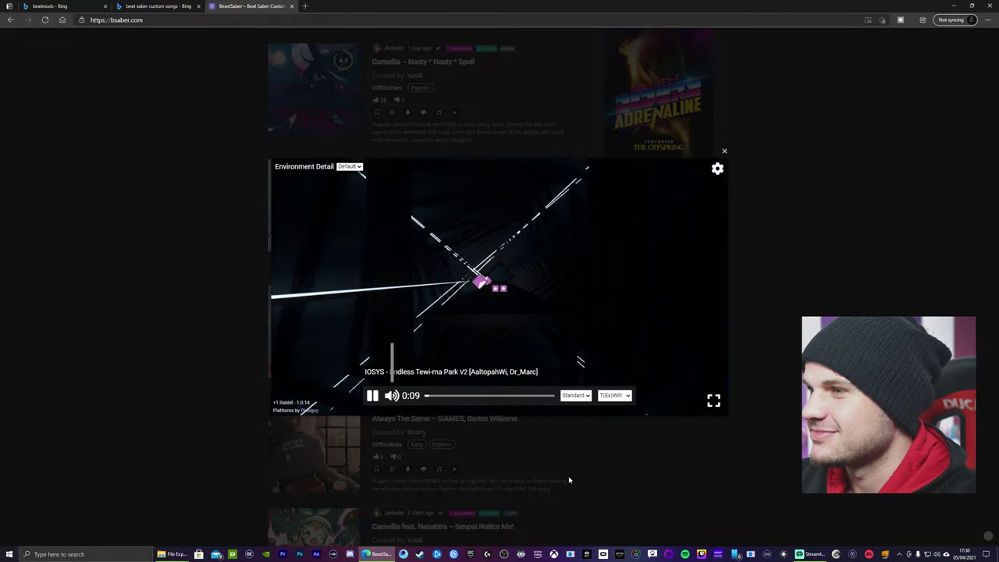
click(724, 151)
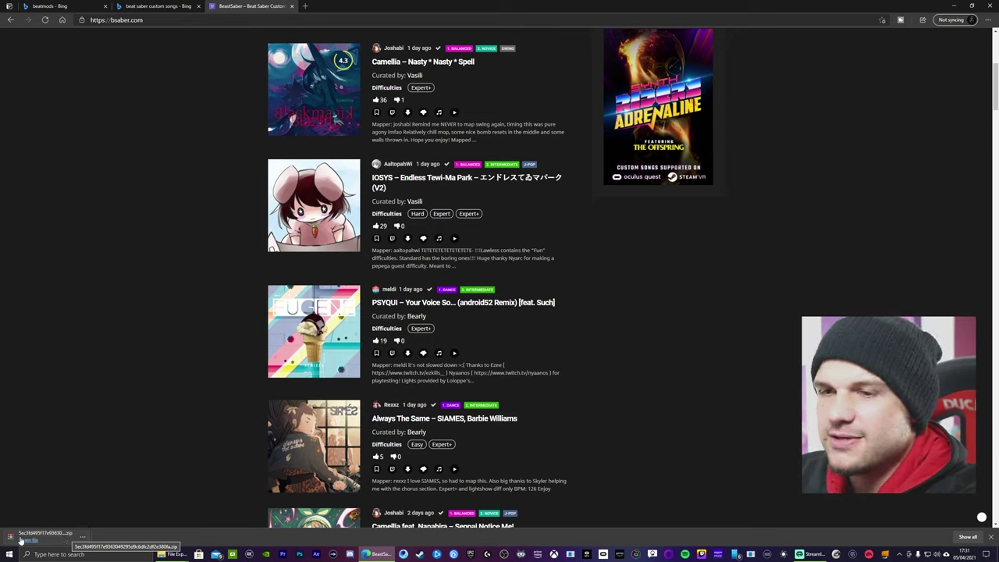
Step: Open the downloaded song zip in WinRAR, extract it into a new folder on the Desktop, and minimize WinRAR
click(28, 540)
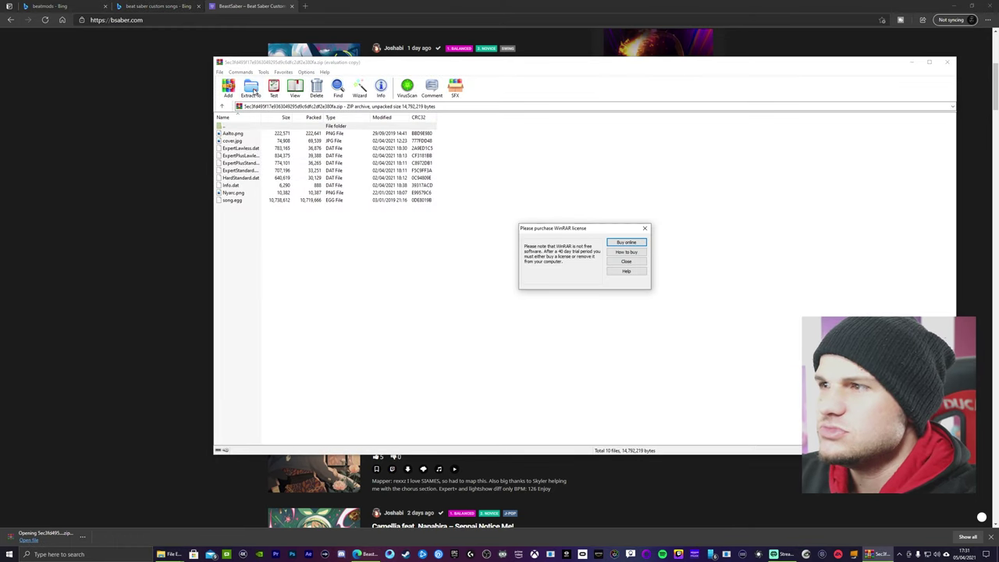
click(644, 229)
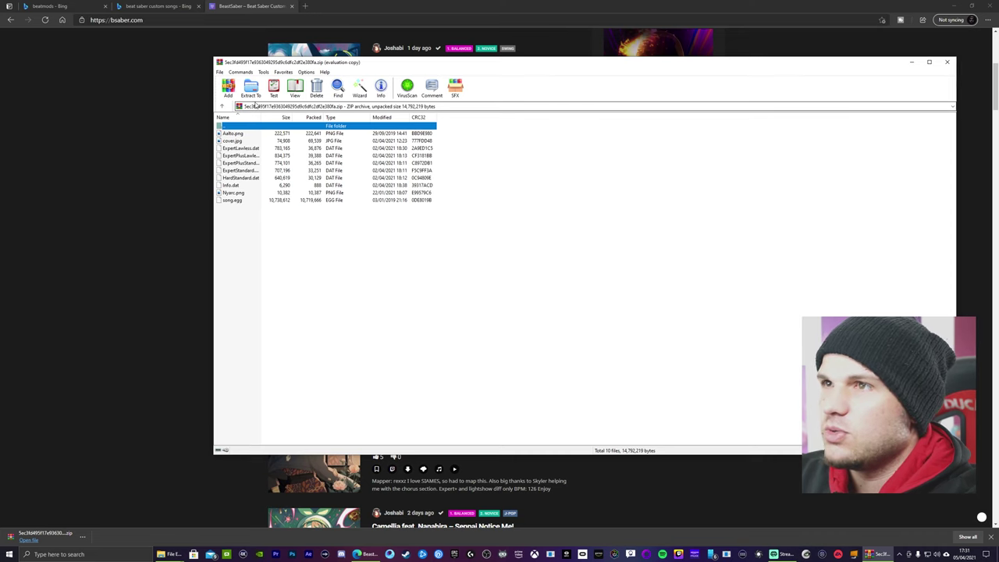
click(251, 88)
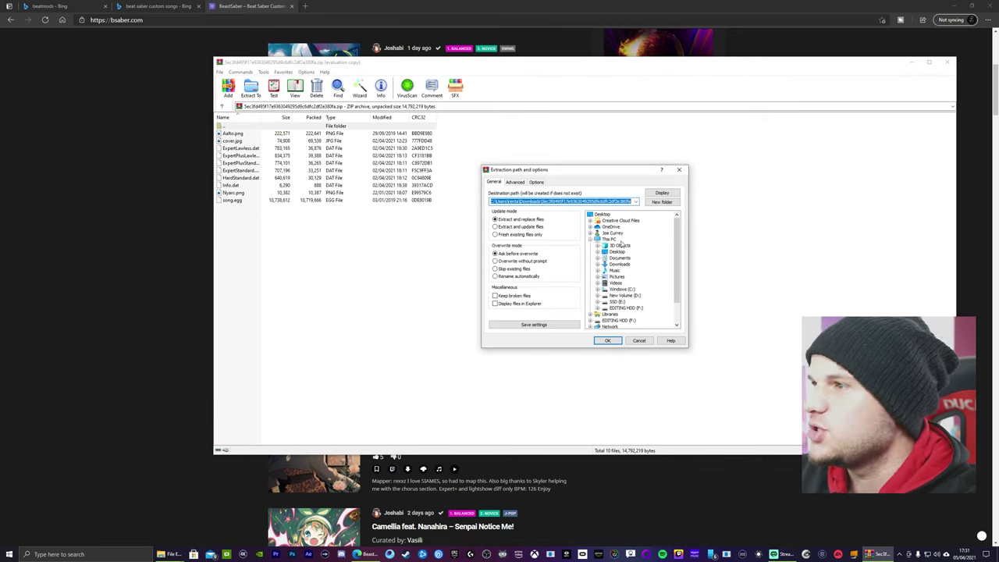
click(598, 252)
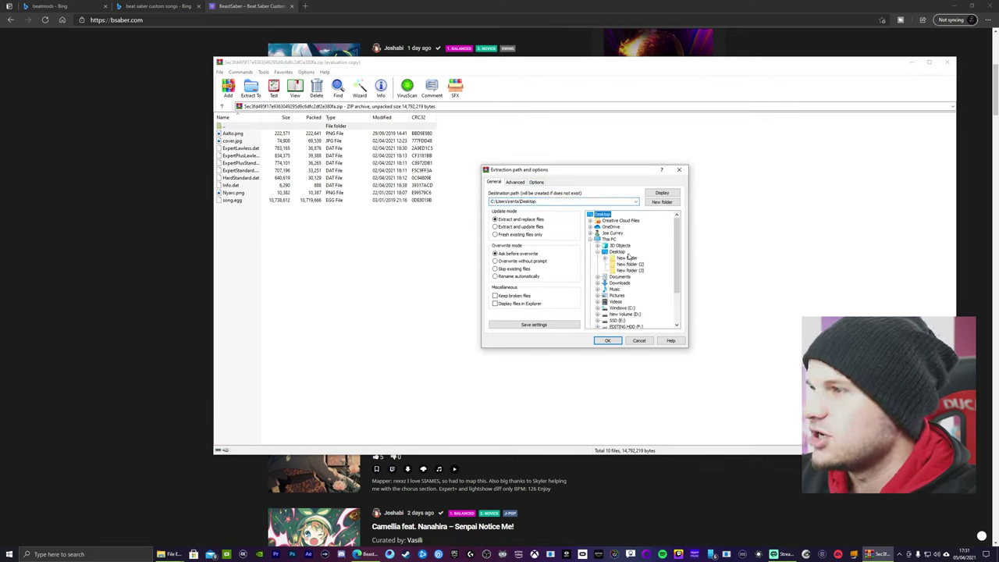
click(659, 202)
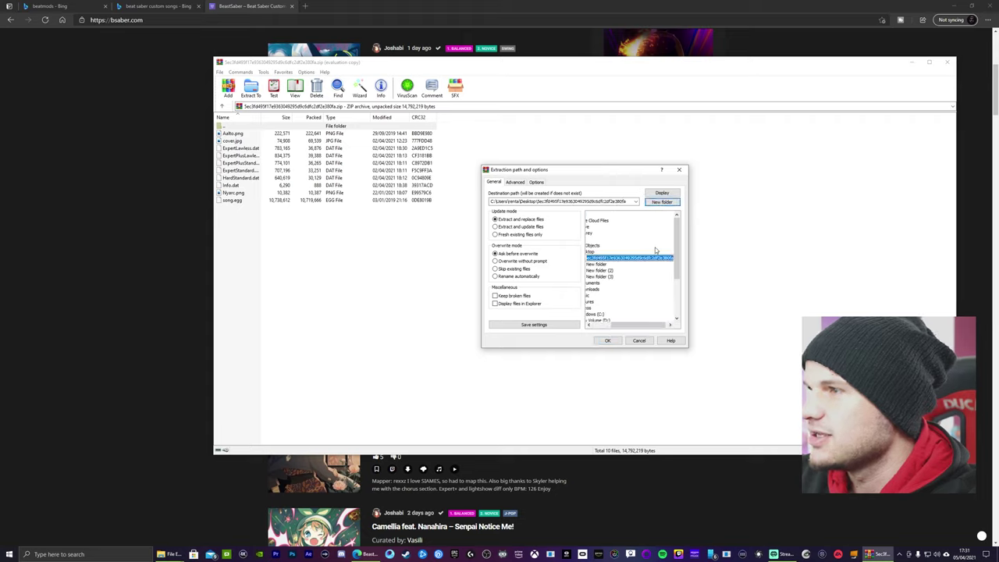
click(611, 341)
click(911, 61)
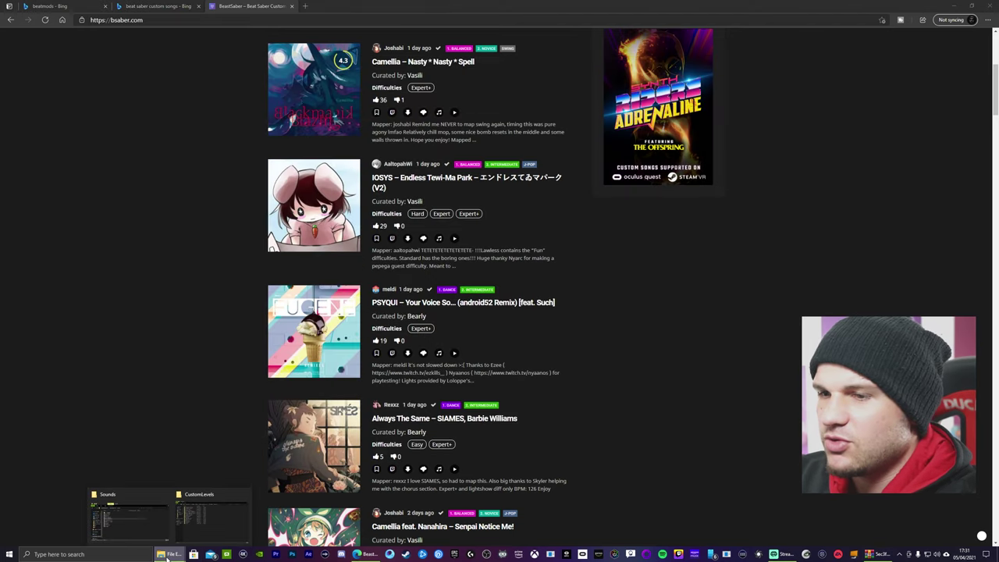
Step: Open the Desktop in a new File Explorer window, check the files in the extracted song folder, and return to the Desktop
right_click(167, 556)
click(159, 512)
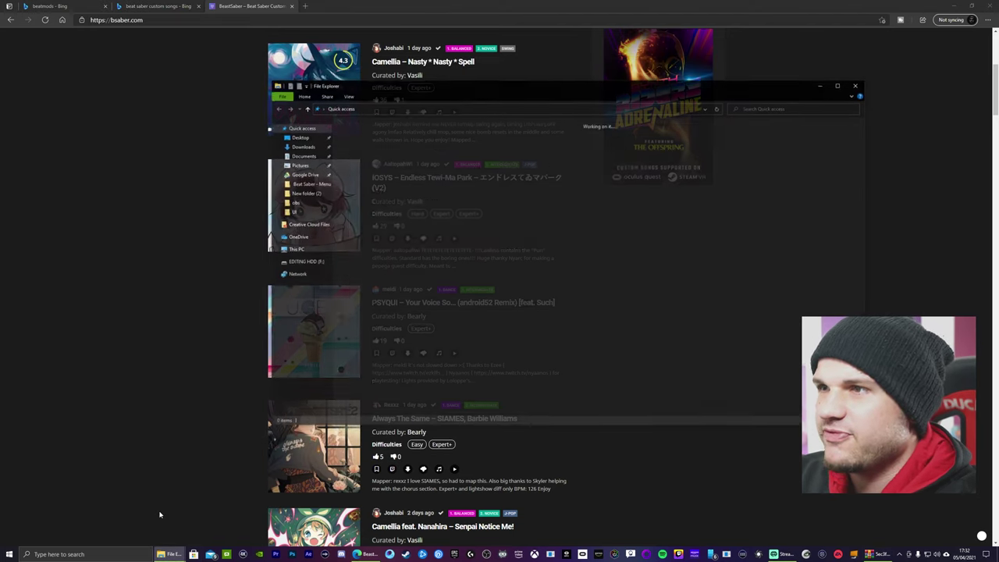
click(299, 137)
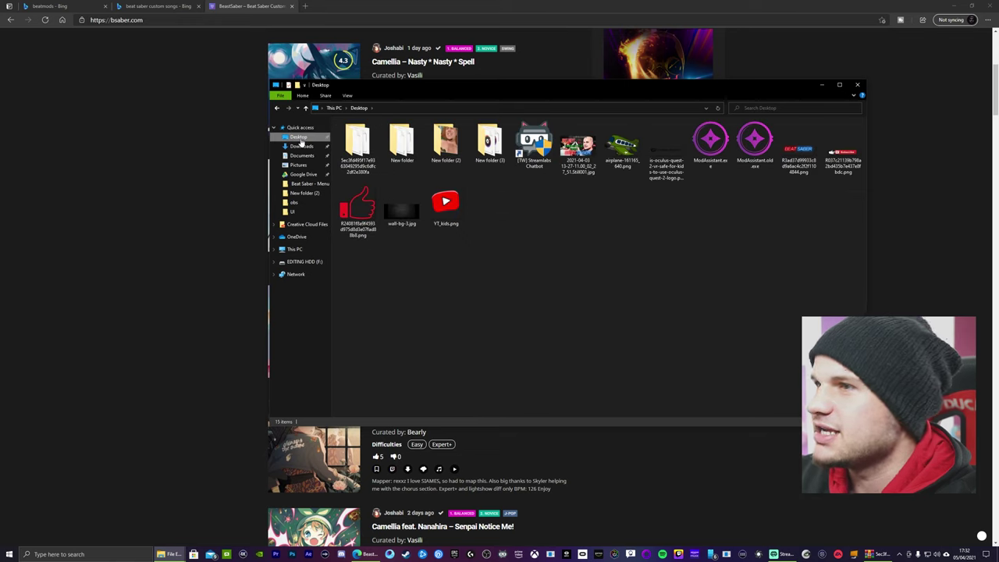
double_click(357, 146)
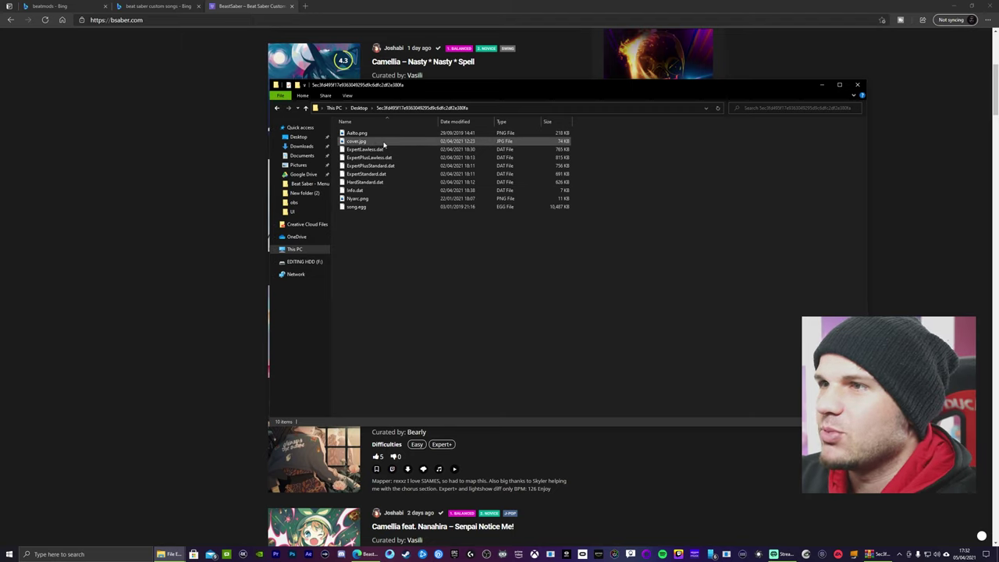
click(275, 109)
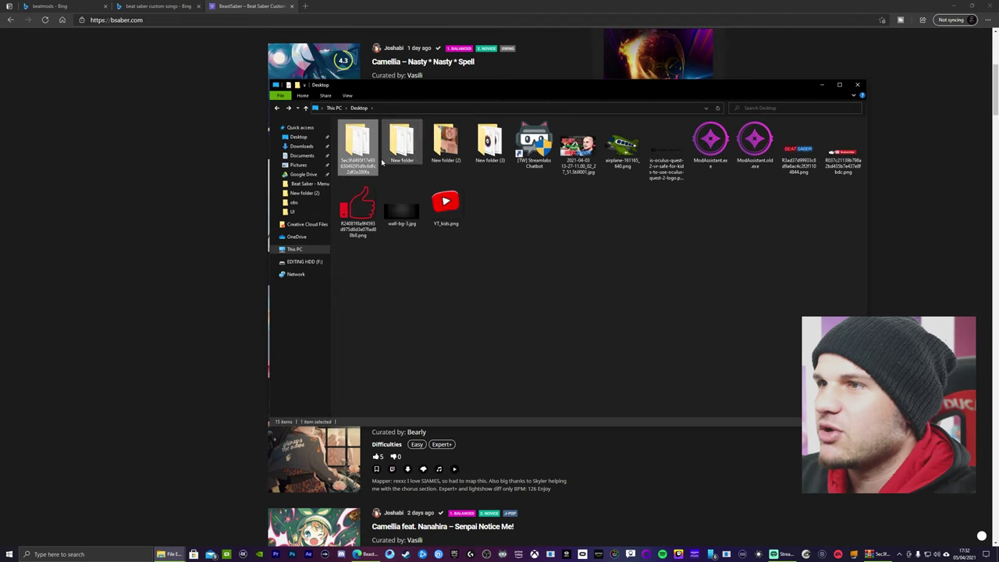
Step: Copy the extracted song folder from the Desktop into Beat Saber's CustomLevels folder, minimizing the Desktop window
right_click(358, 141)
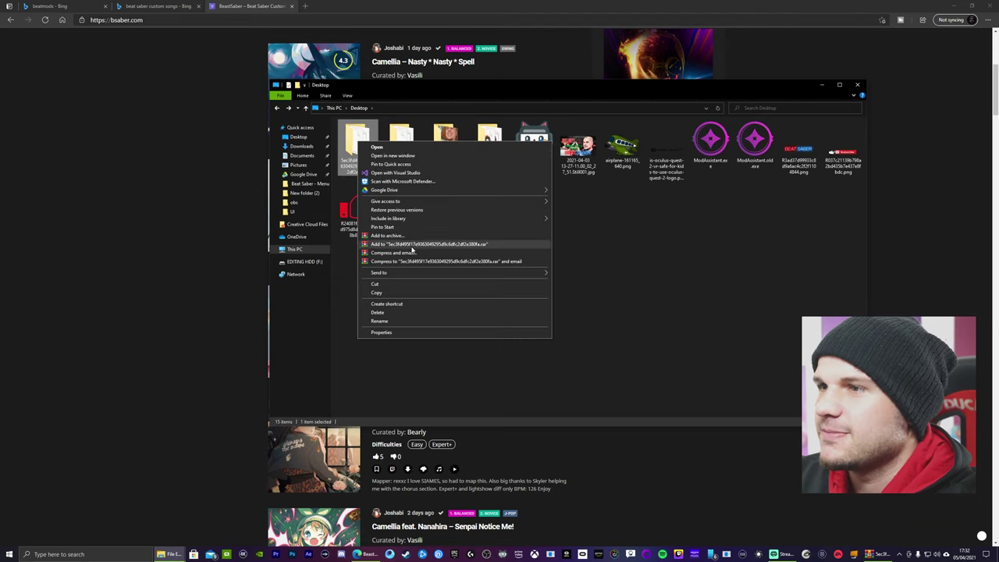
click(390, 289)
click(825, 85)
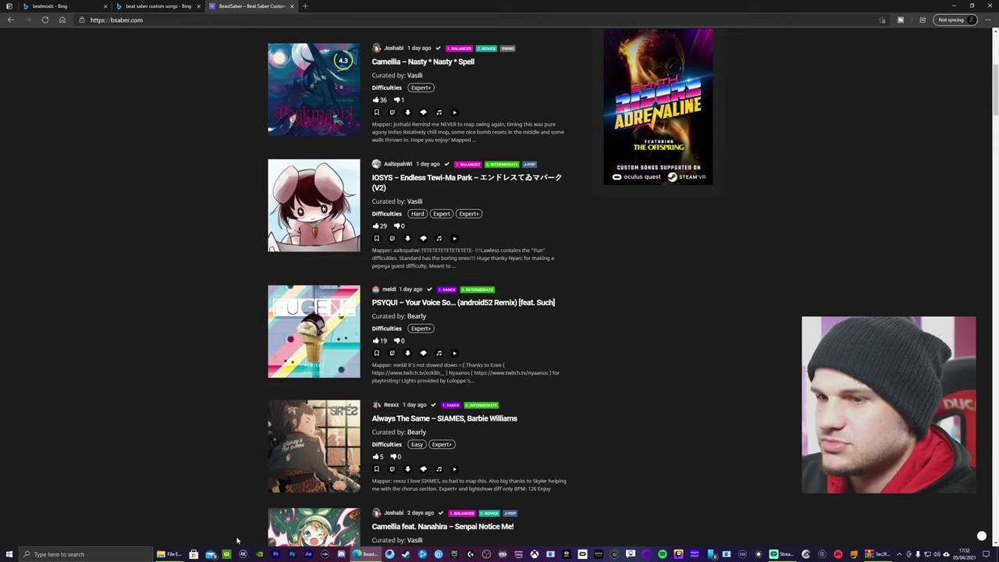
mouse_move(167, 553)
click(172, 515)
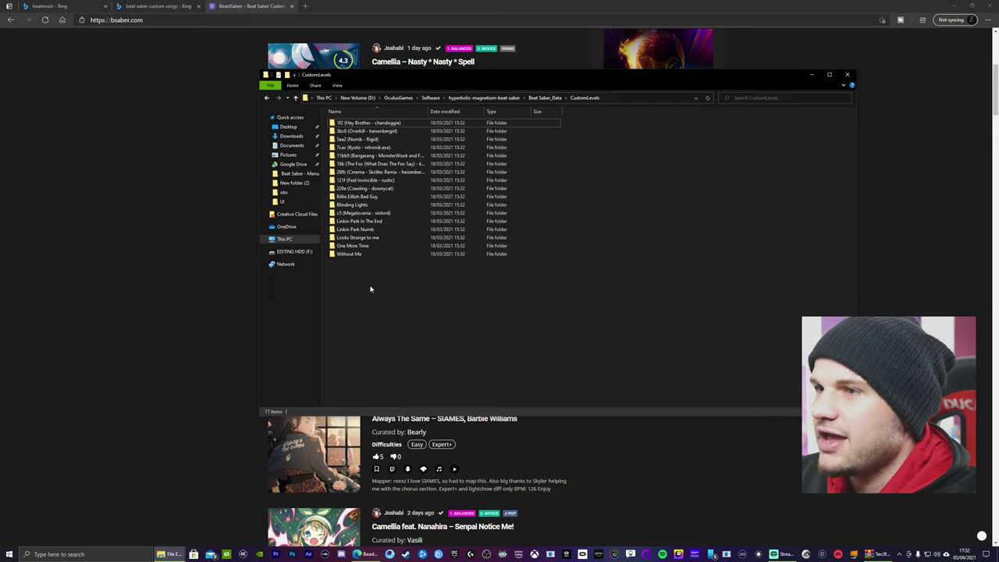
right_click(371, 287)
click(389, 341)
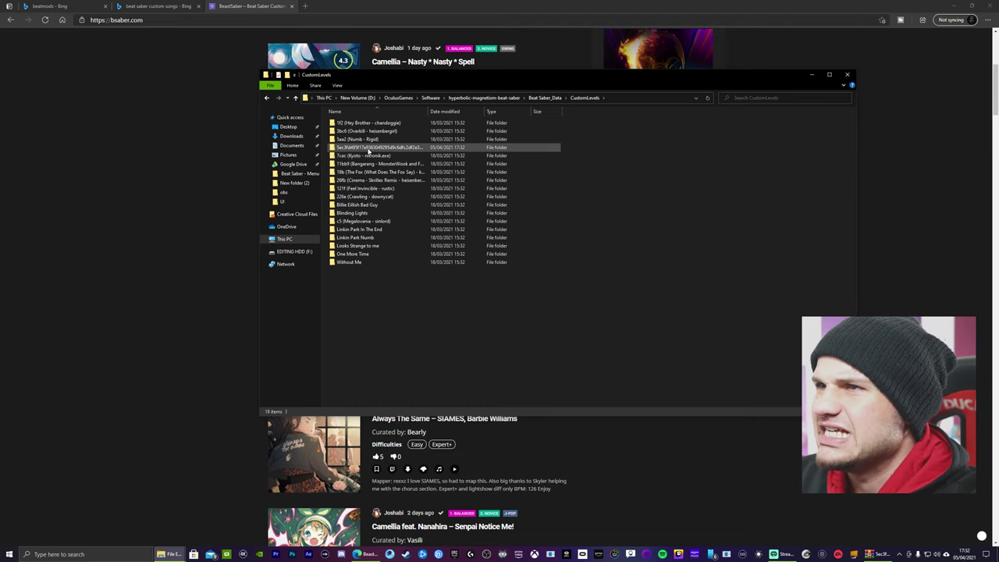
Step: Rename the pasted song folder in CustomLevels as IOSYS, and minimize the folder and browser windows
drag(538, 74, 599, 132)
click(450, 206)
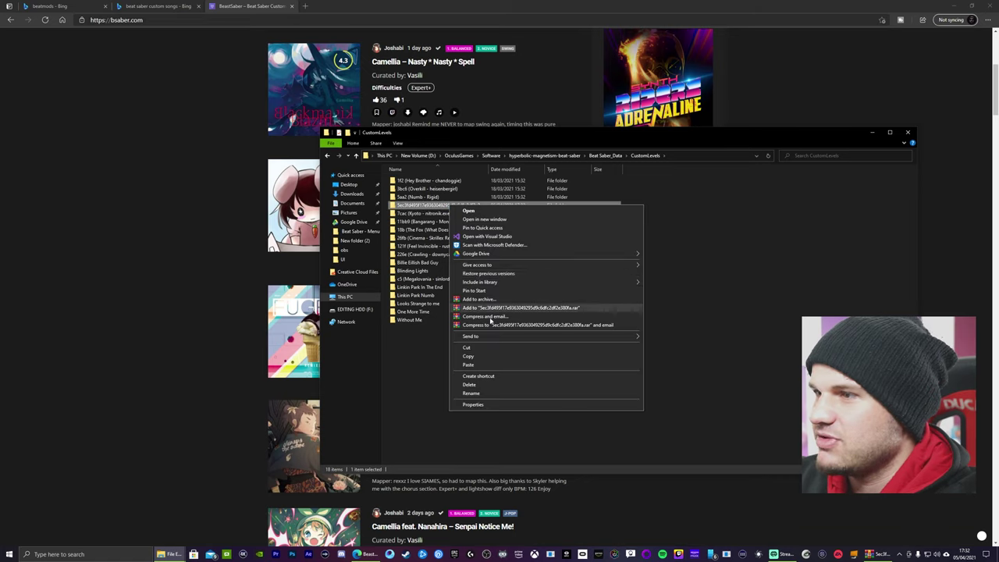
click(490, 392)
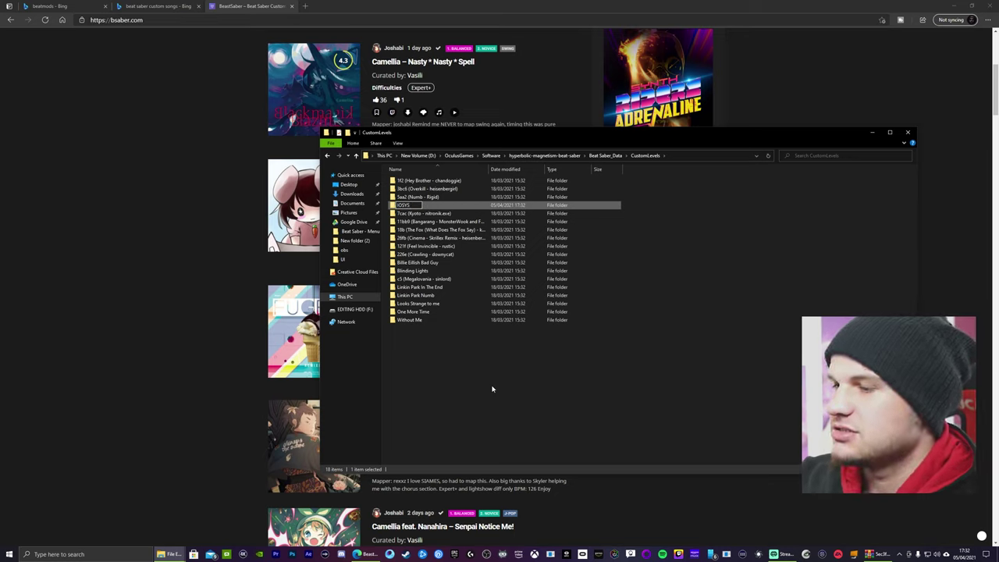
key(Return)
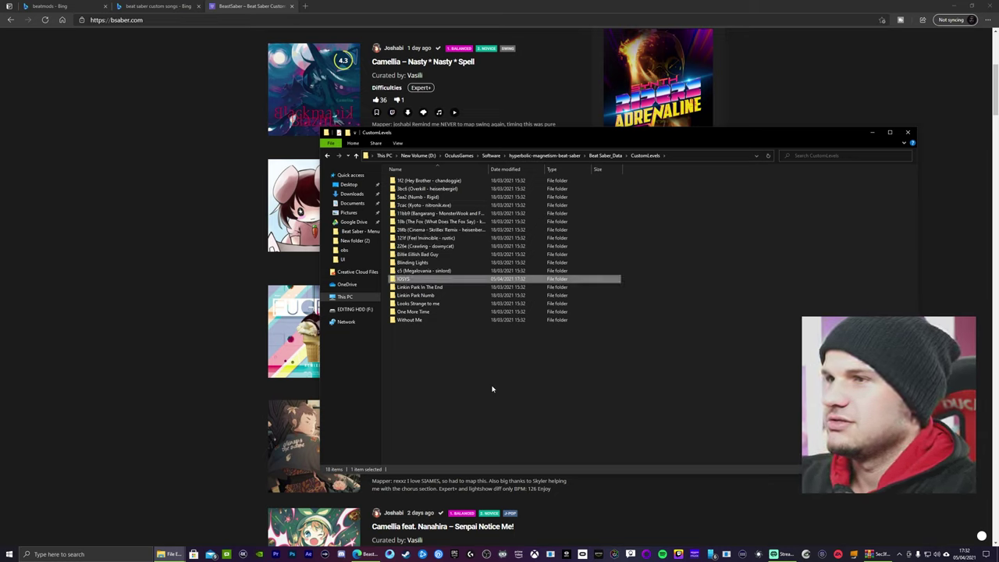
click(492, 389)
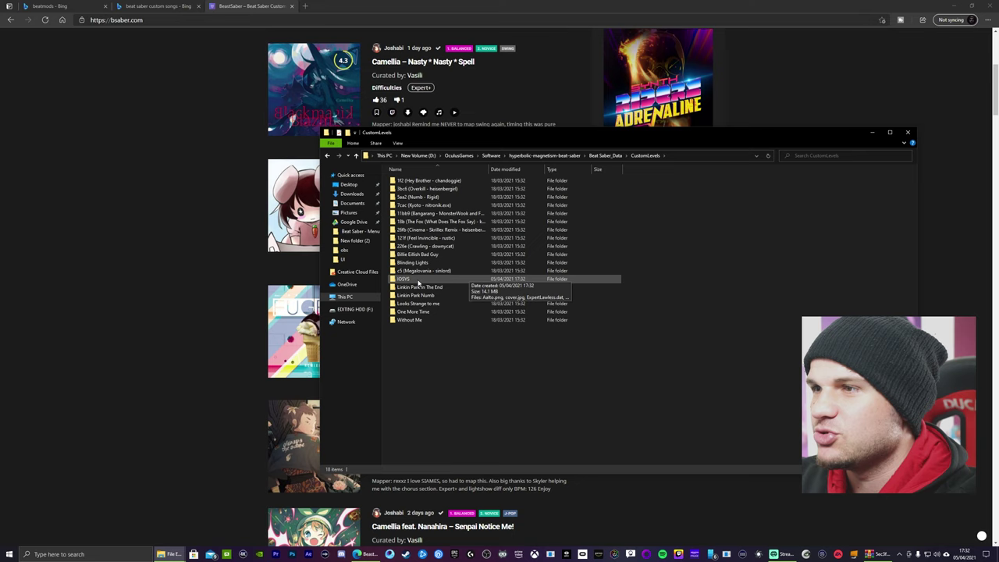
click(872, 132)
click(952, 6)
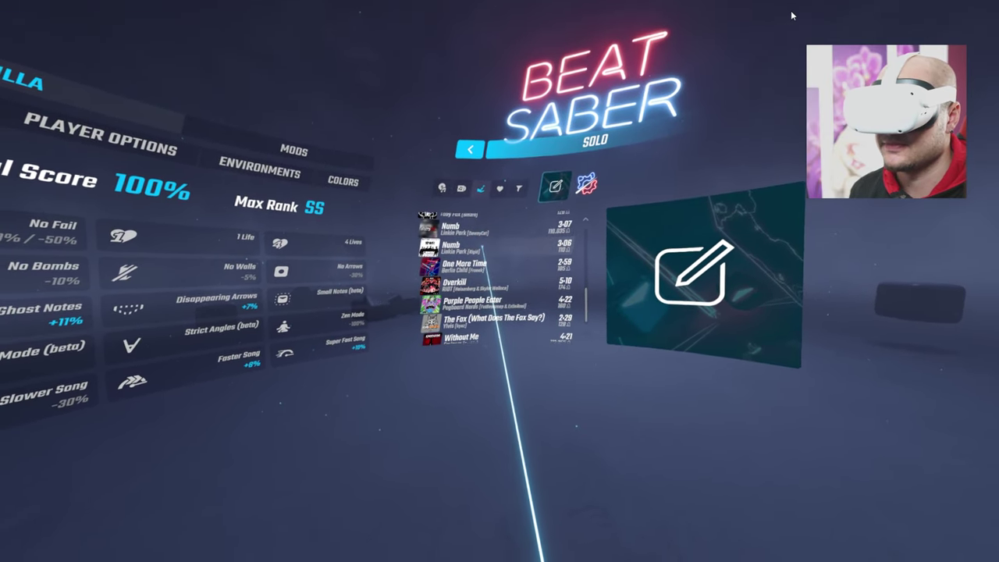
Step: Switch to Beat Saber and find the Endless Tewi-ma Park V2 song in the Solo custom levels list
scroll(499, 281, up, 5)
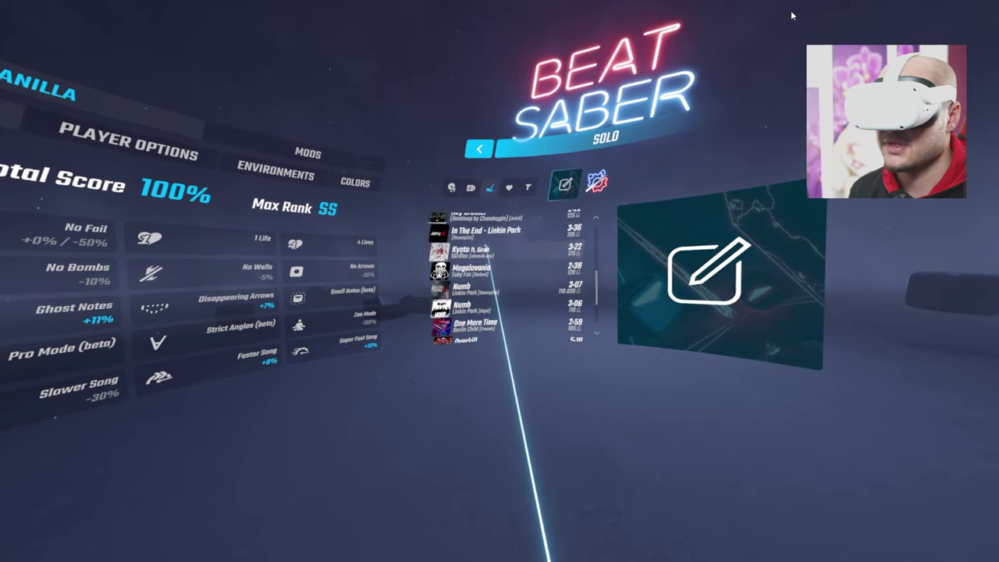
scroll(512, 277, up, 2)
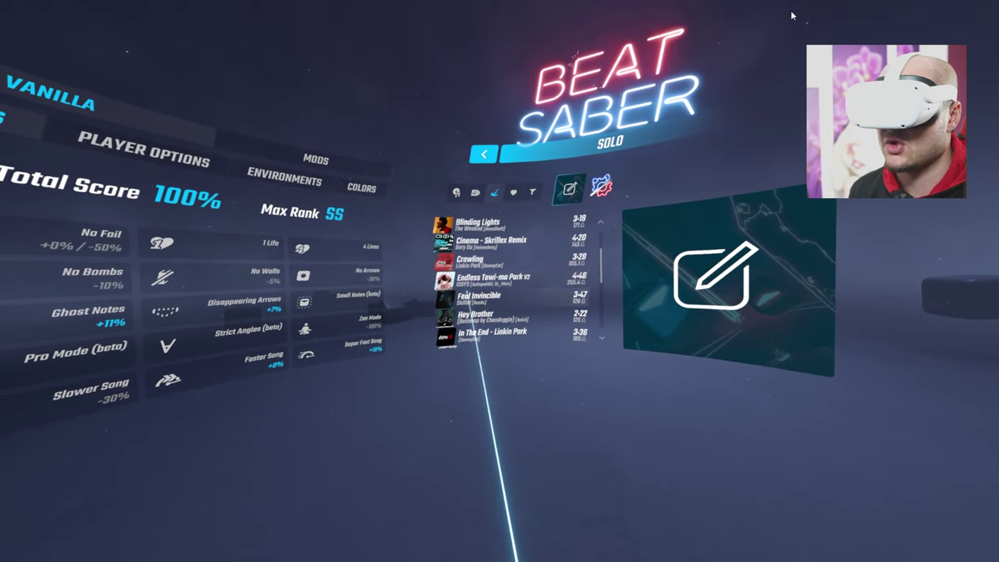
scroll(500, 281, up, 2)
click(488, 278)
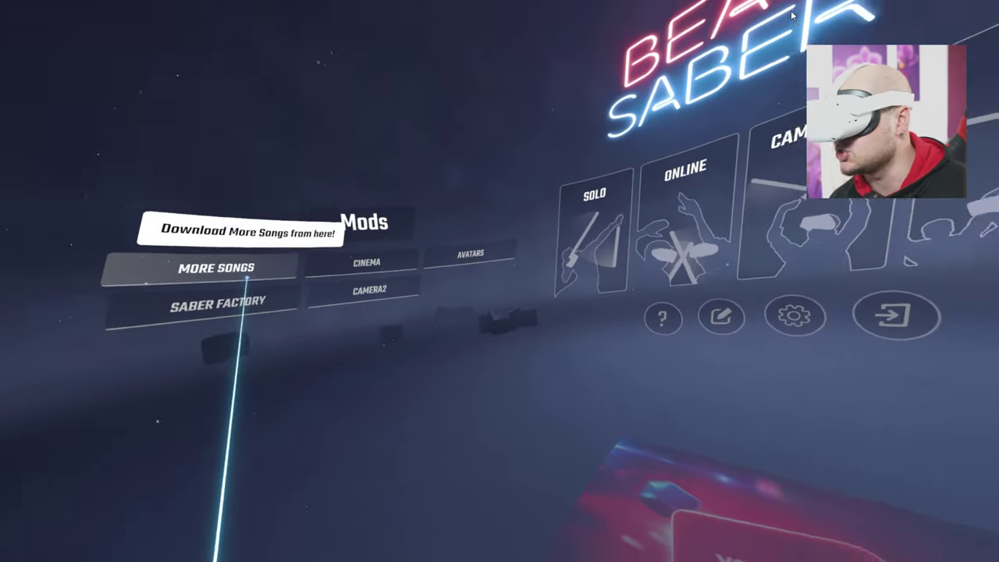
Step: Open the More Songs mod from the main menu and browse the ScoreSaber trending songs
click(242, 258)
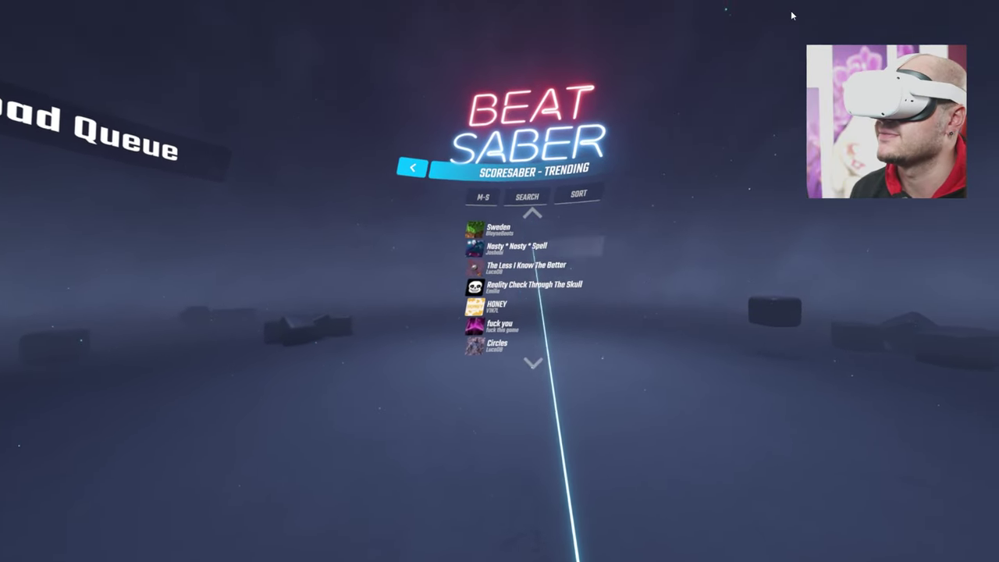
click(549, 351)
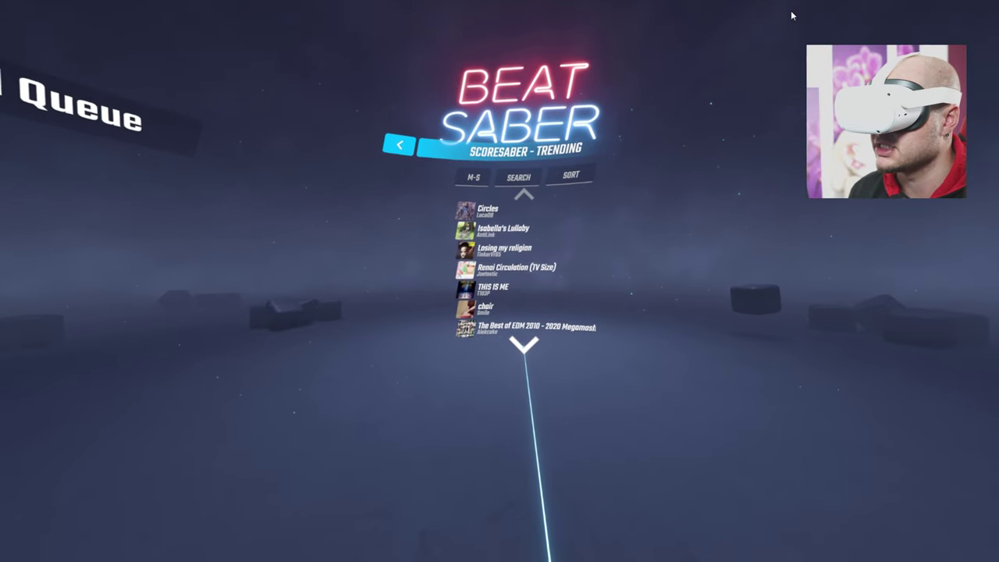
click(523, 355)
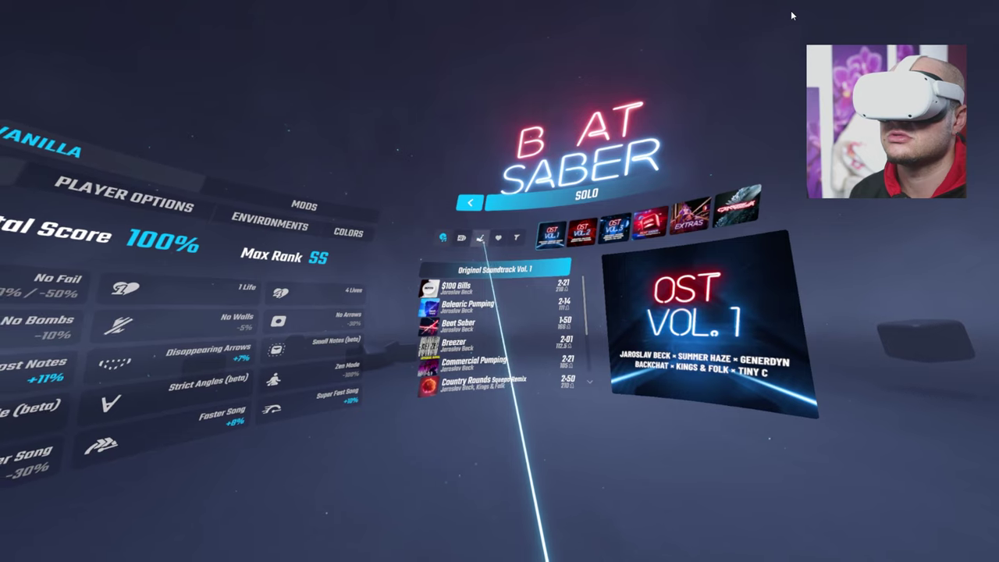
Step: Open the custom levels in Solo mode and look through the song list down to Without Me
click(451, 247)
scroll(503, 344, down, 4)
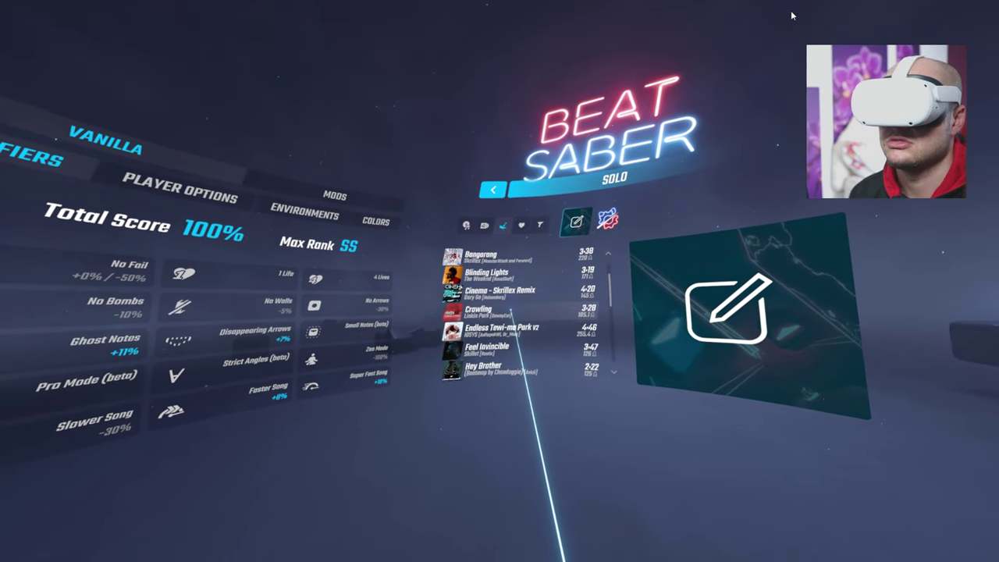
scroll(513, 305, down, 7)
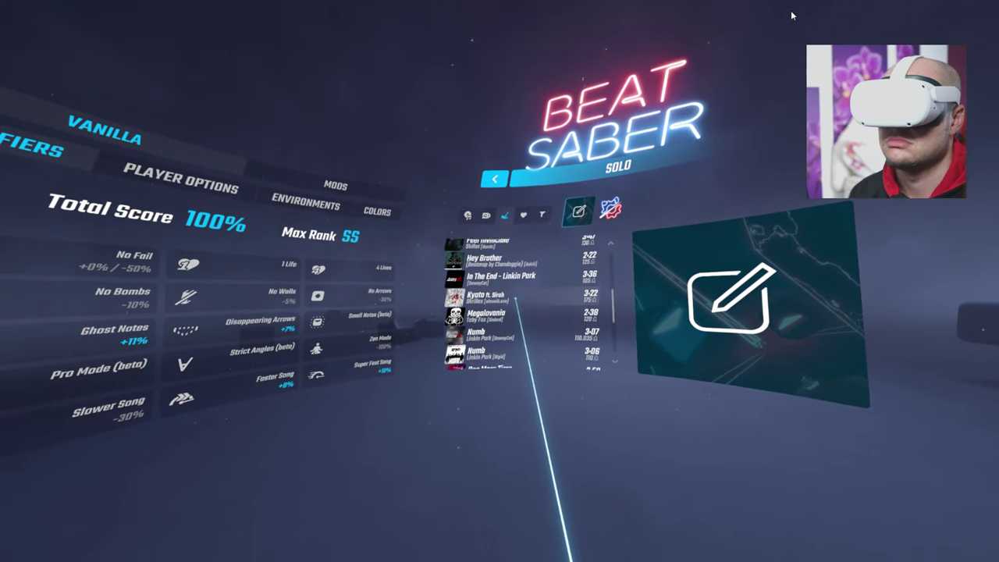
scroll(515, 308, down, 3)
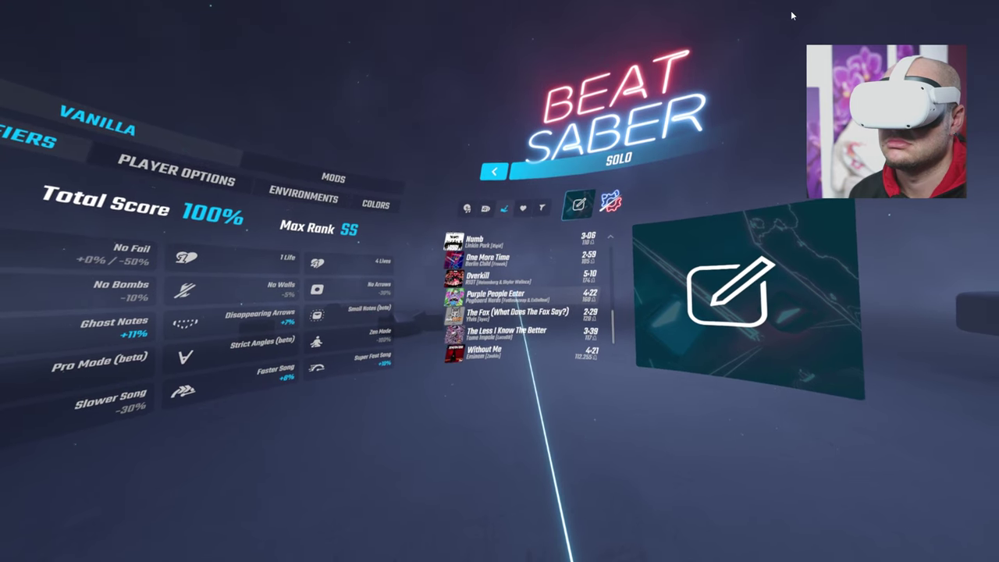